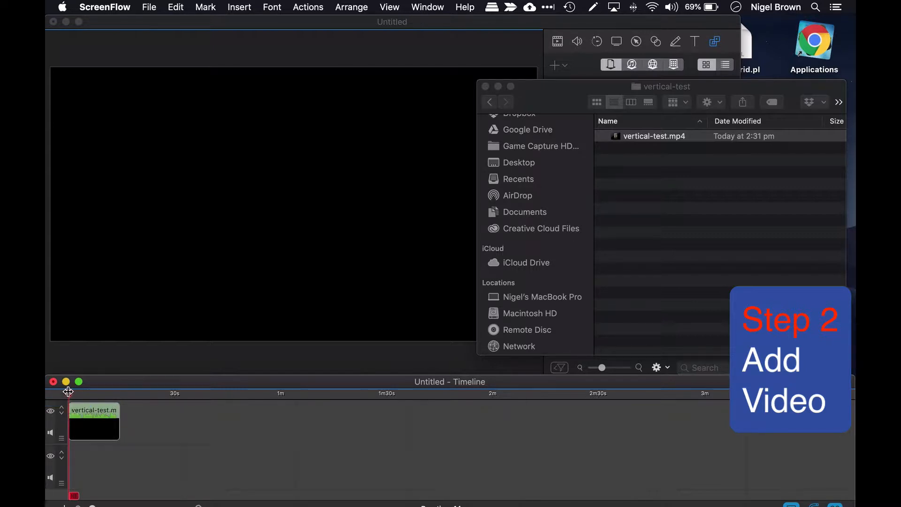
Move the playhead about 2 seconds into the vertical-test.mp4 clip and minimise the vertical-test folder window
left_click(88, 397)
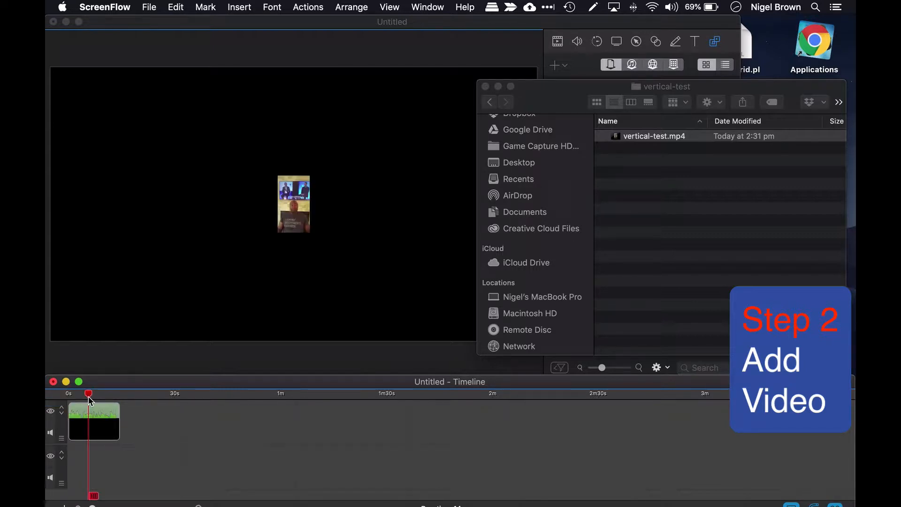
mouse_move(90, 399)
left_mouse_down()
mouse_move(72, 397)
mouse_move(80, 396)
left_mouse_up()
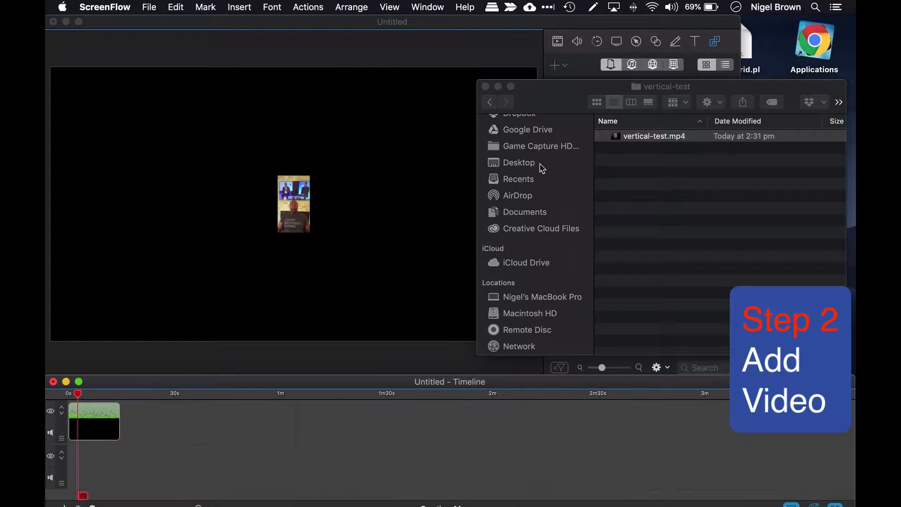
left_click(498, 87)
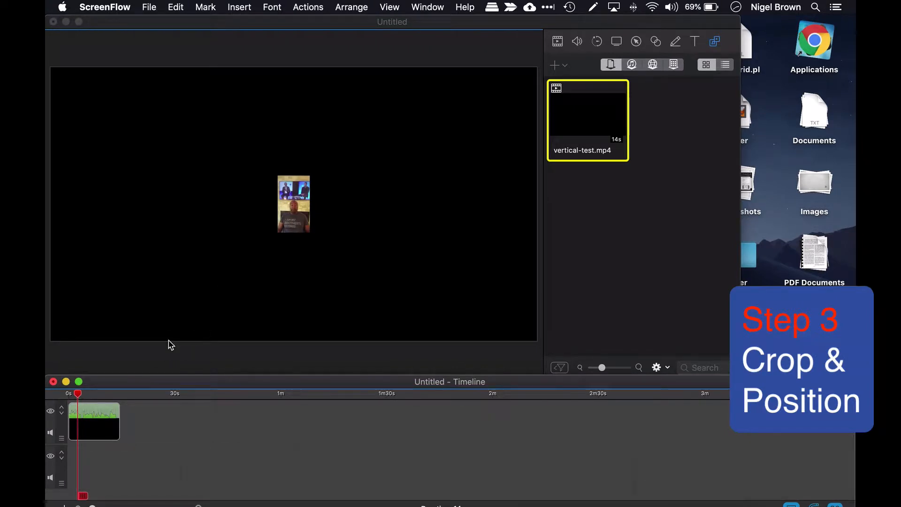
Enlarge the vertical video on the canvas and crop away the black areas on both of its sides
mouse_move(84, 410)
left_click(293, 206)
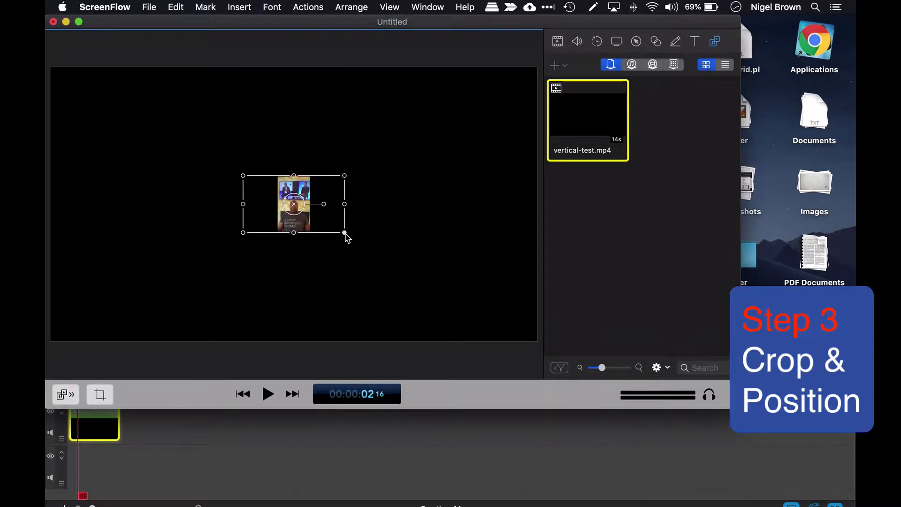
left_click_drag(344, 234, 455, 306)
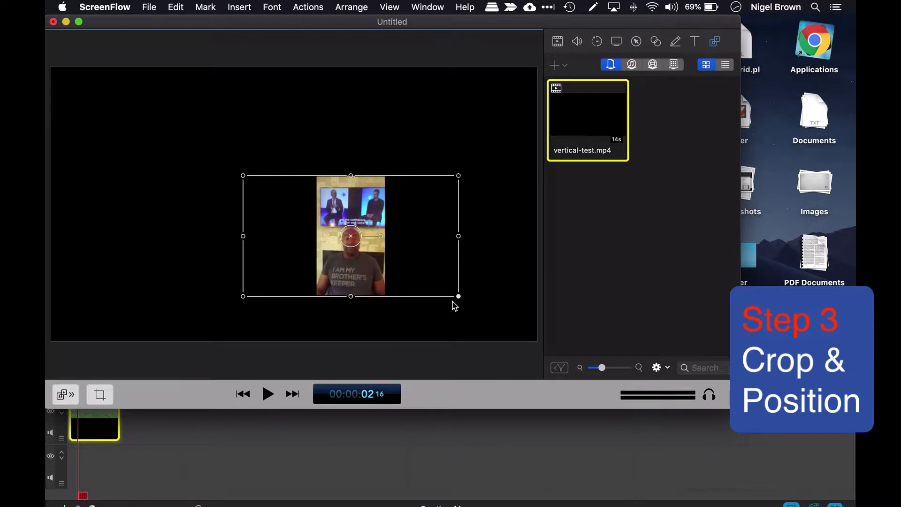
left_click_drag(244, 177, 162, 107)
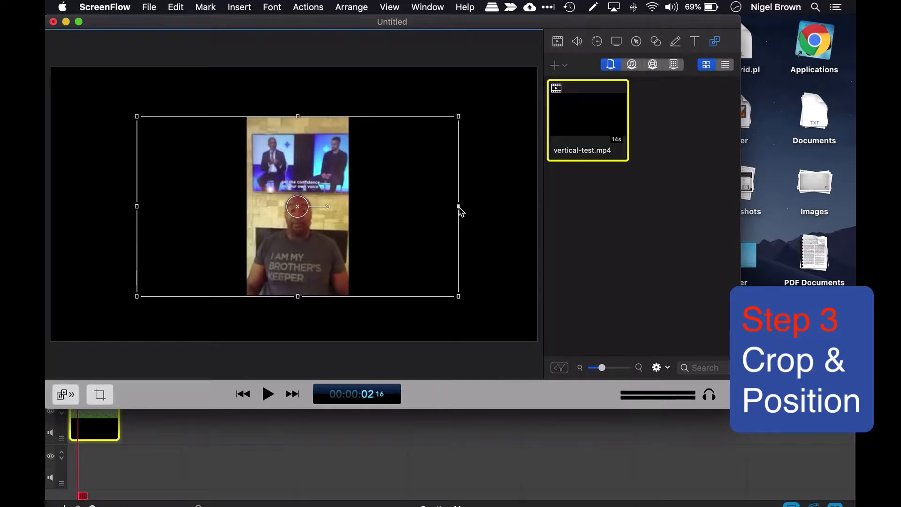
left_click_drag(459, 207, 348, 208)
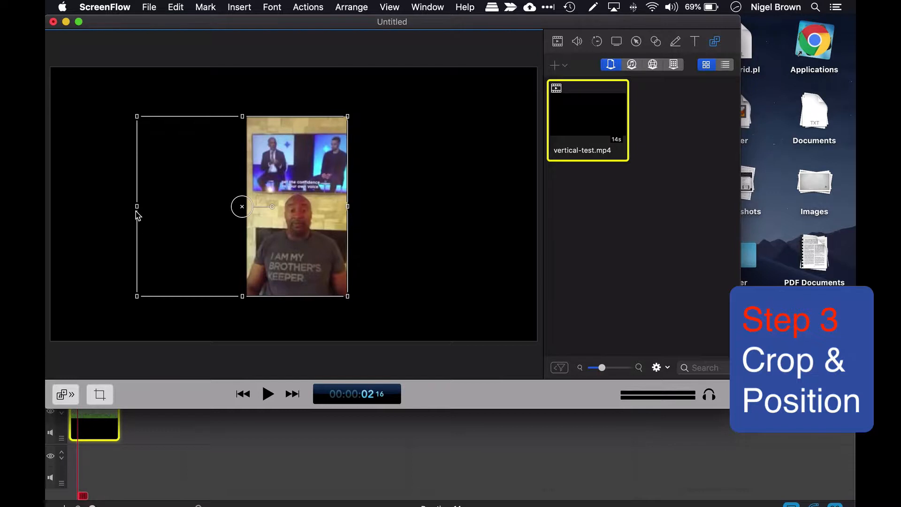
left_click_drag(138, 207, 248, 207)
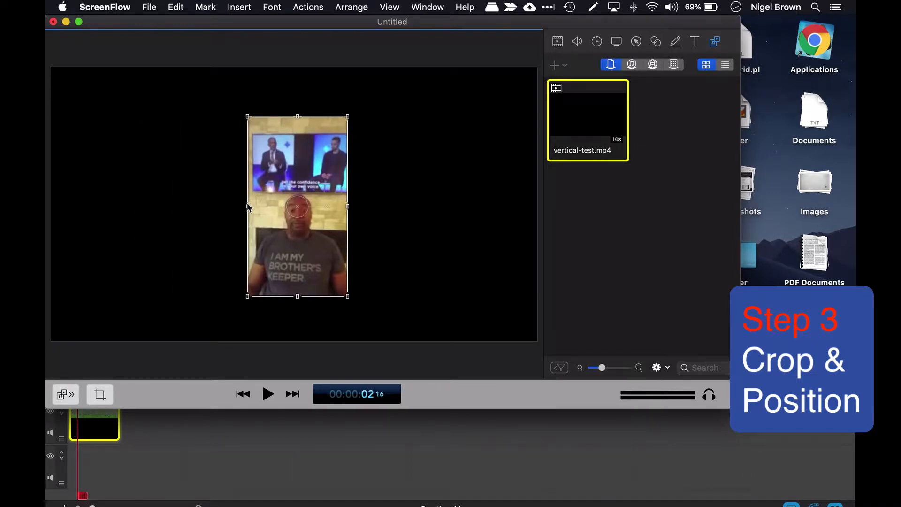
Scale the cropped video to the full canvas height and place it slightly in from the canvas's left edge
left_click_drag(296, 170, 103, 212)
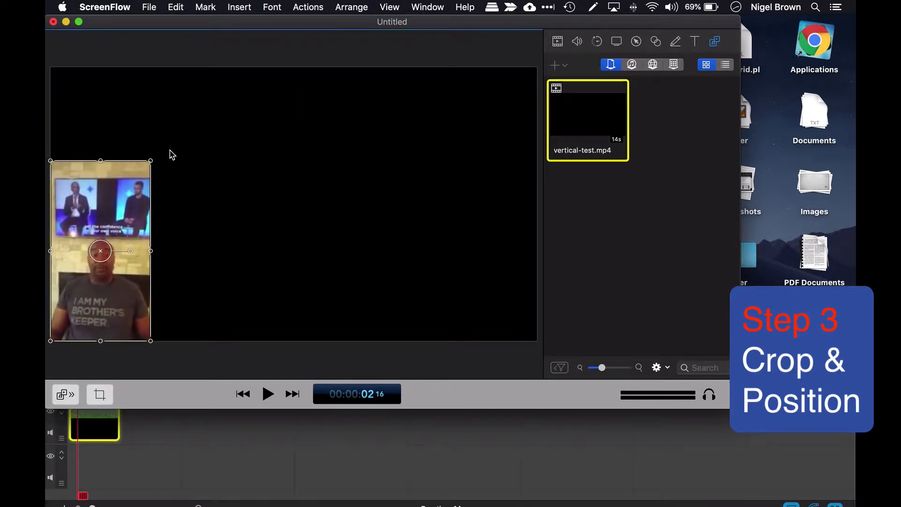
left_click_drag(151, 161, 254, 84)
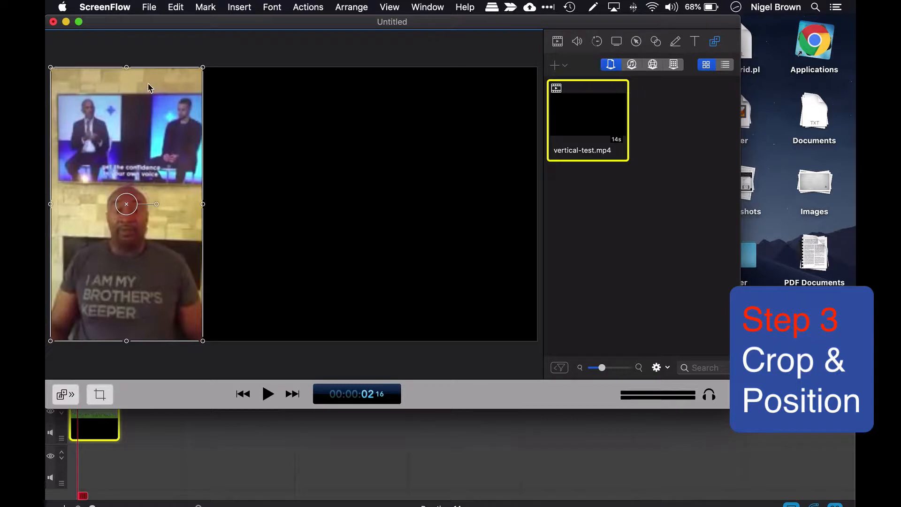
left_click_drag(148, 83, 177, 81)
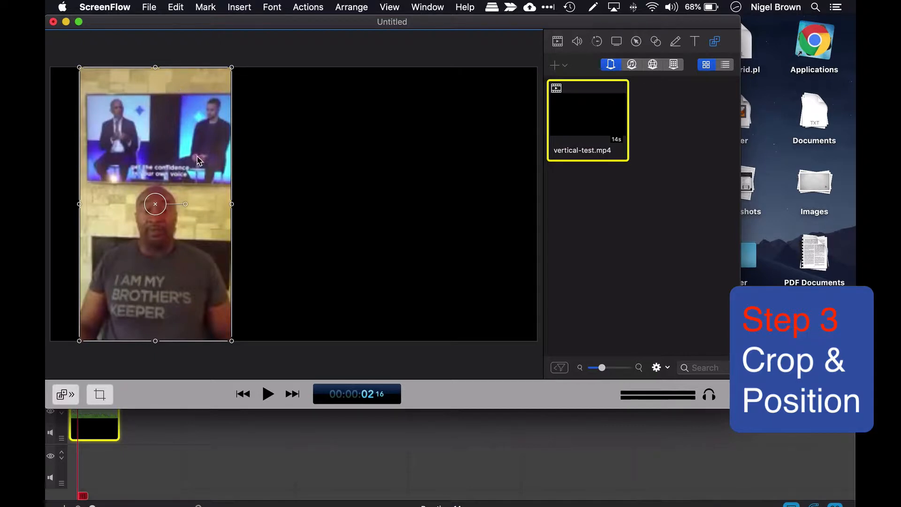
left_click(108, 463)
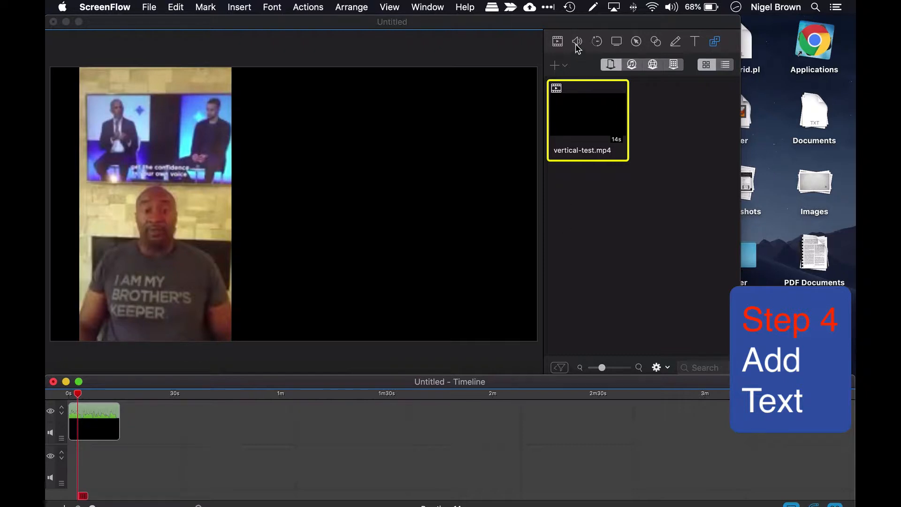
Add a text box to the canvas and show the text backdrop settings
left_click(676, 43)
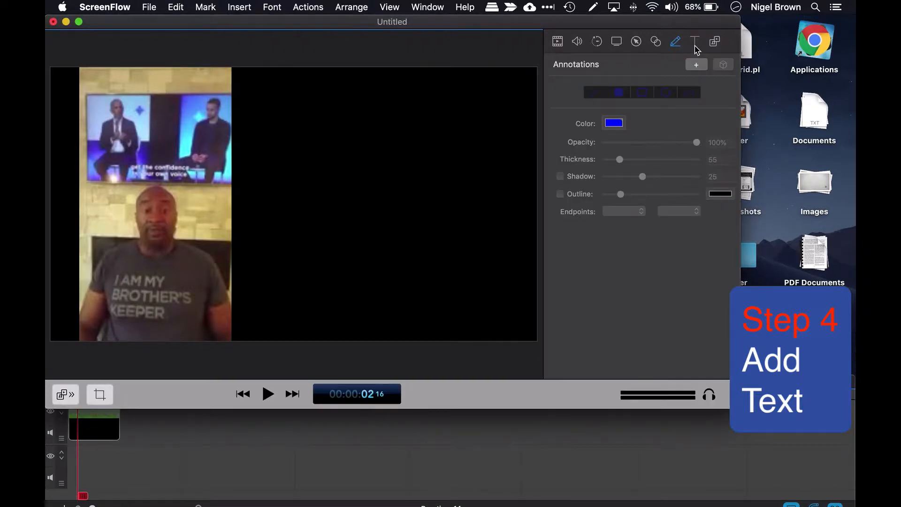
left_click(695, 43)
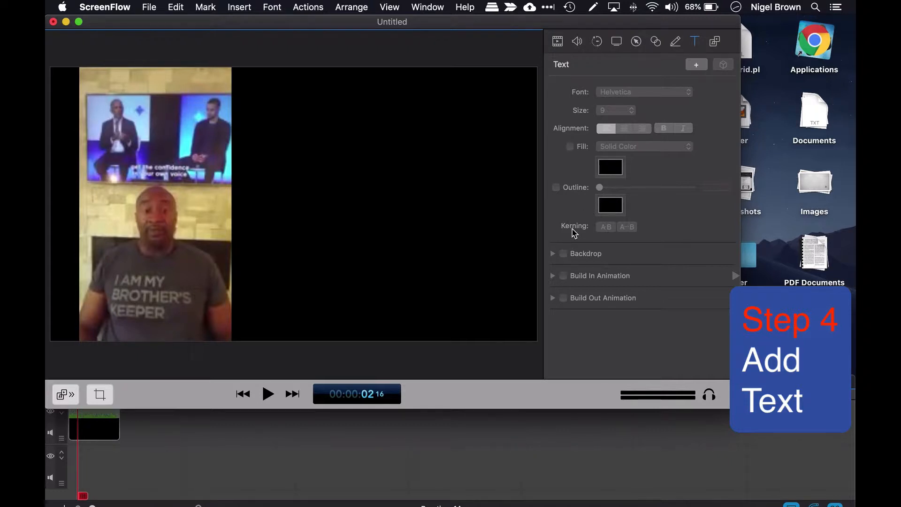
left_click(553, 254)
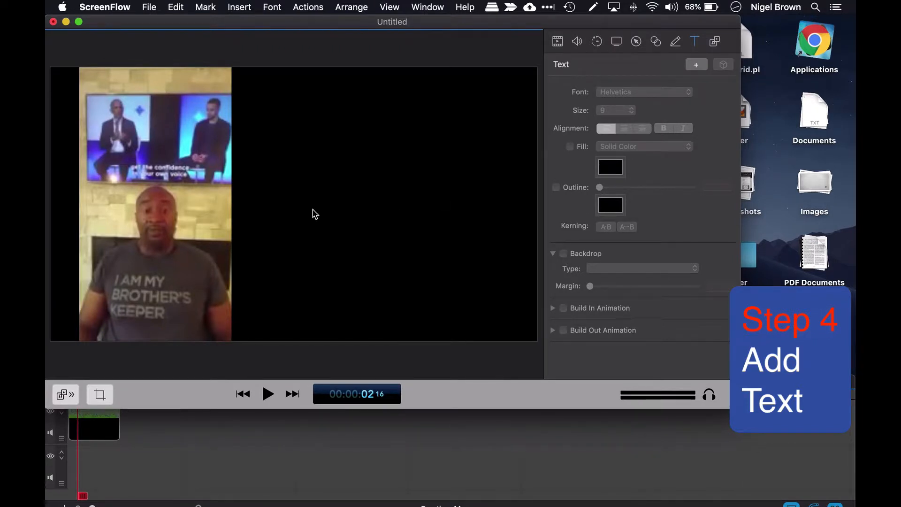
left_click(697, 68)
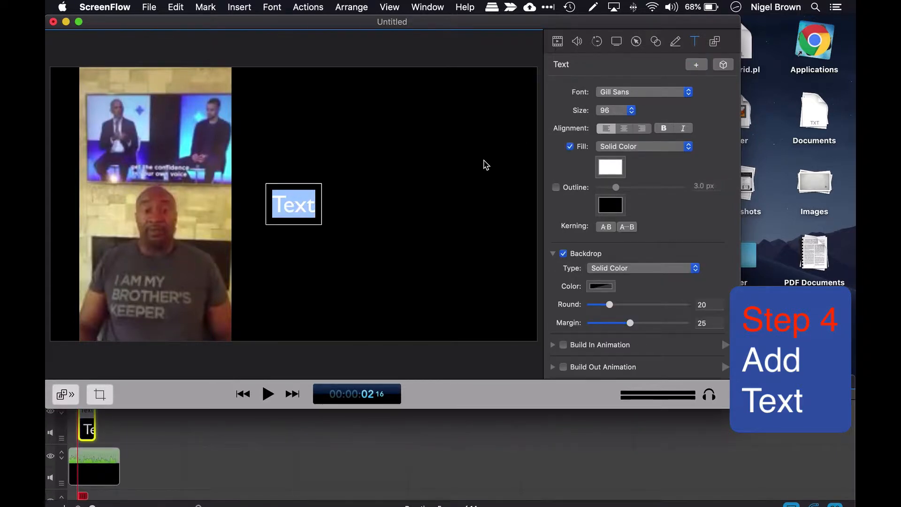
Replace the placeholder text in the new text box with "6 Common"
left_click_drag(312, 205, 271, 205)
left_click(271, 205)
type("^ ")
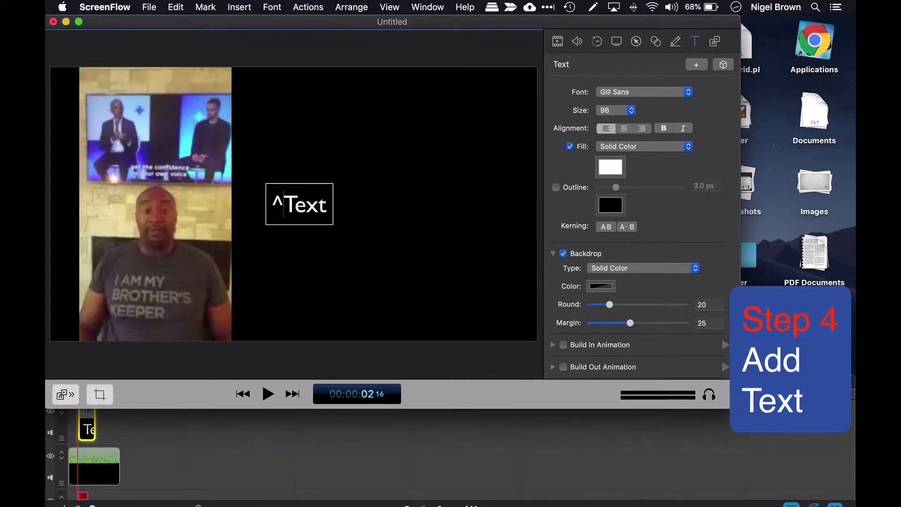
type("Common")
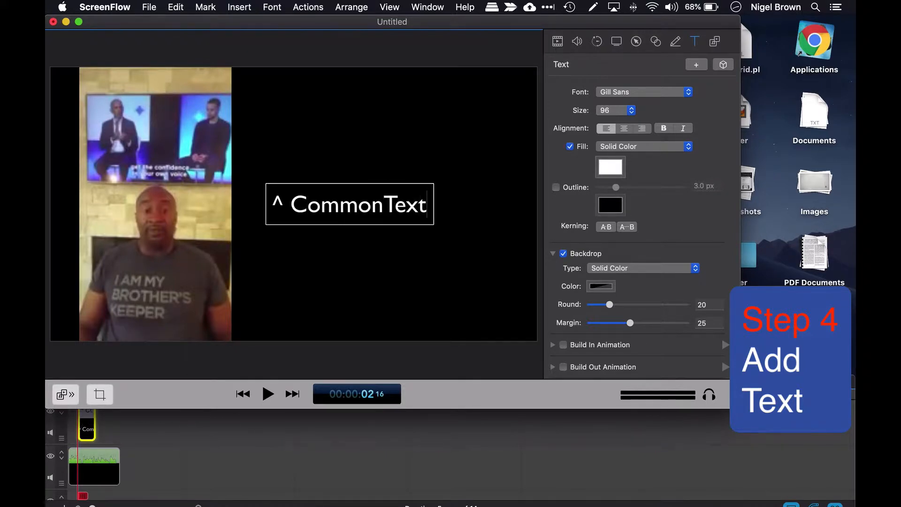
key("BackSpace")
key("BackSpace")
key("BackSpace")
key("BackSpace")
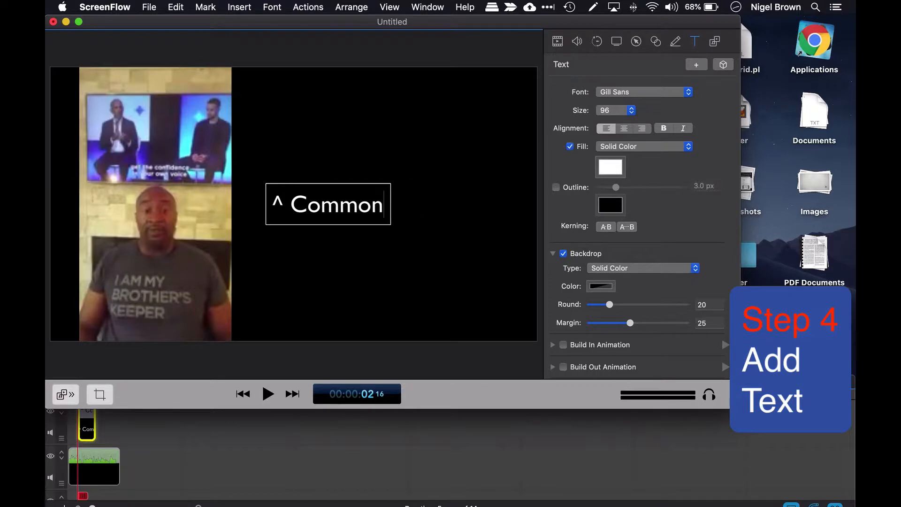
key("Left")
key("Left")
key("BackSpace")
type("6")
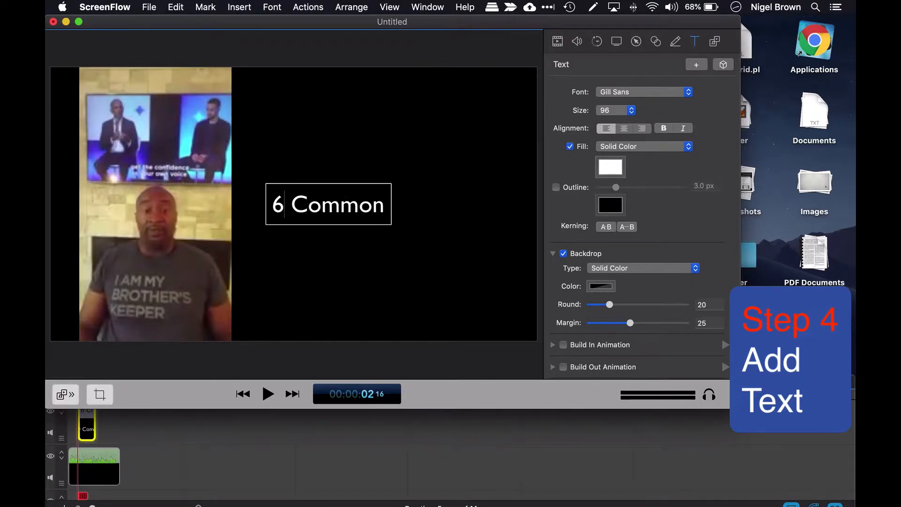
Add "Reasons that" as the second line of the text box
key("Right")
key("Right")
key("Right")
key("Right")
key("Right")
key("Right")
key("Right")
key("Return")
type("Reasons")
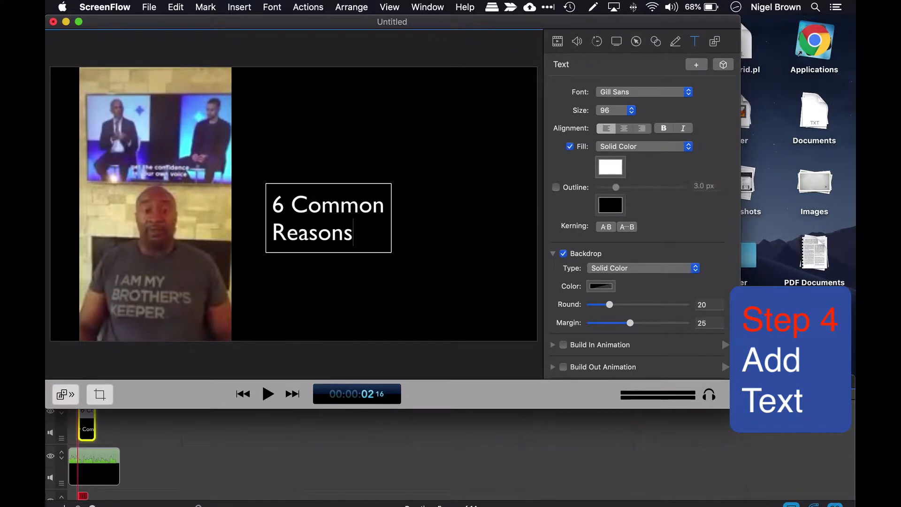
type(" that")
key("Return")
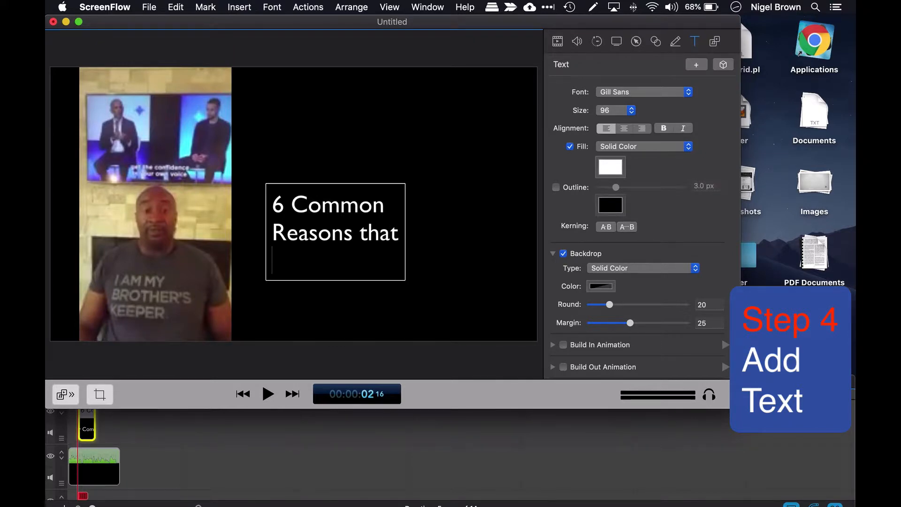
Complete the text with the lines "Applications", "are" and "Rejected", and finish editing it
type("Applications")
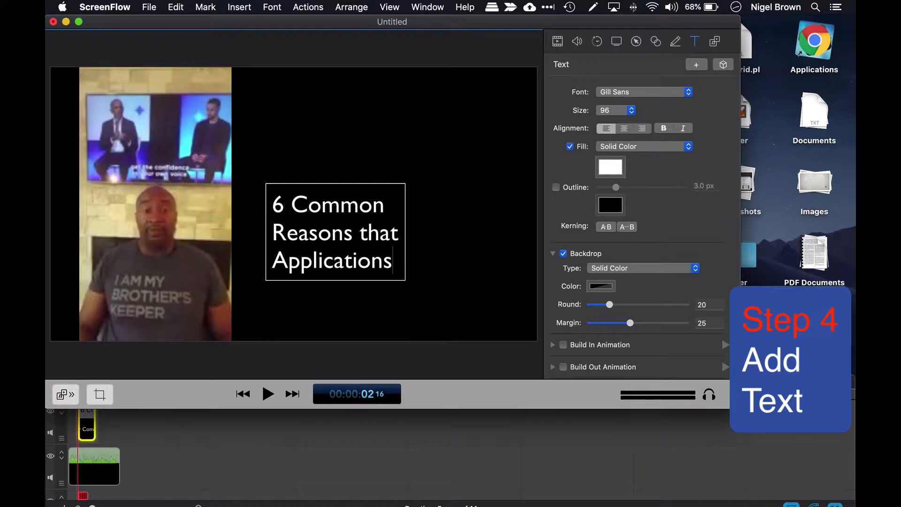
key("Return")
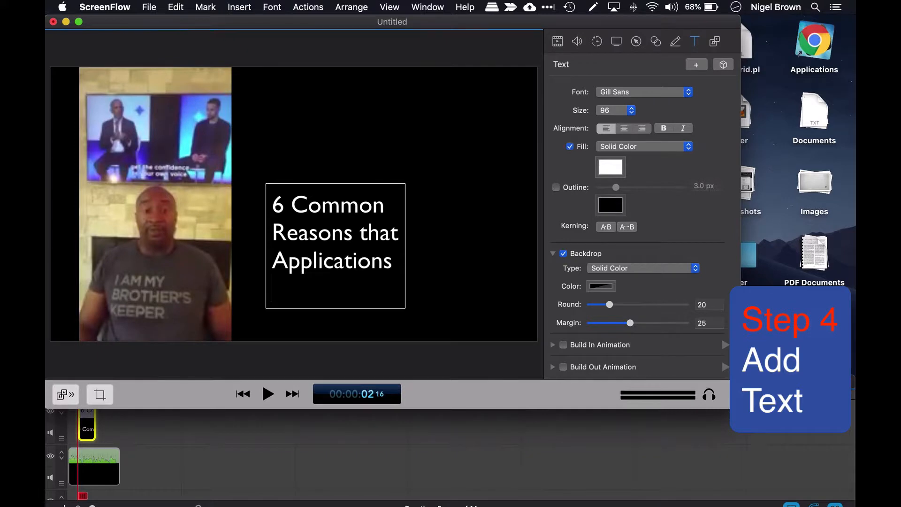
type("are")
key("Return")
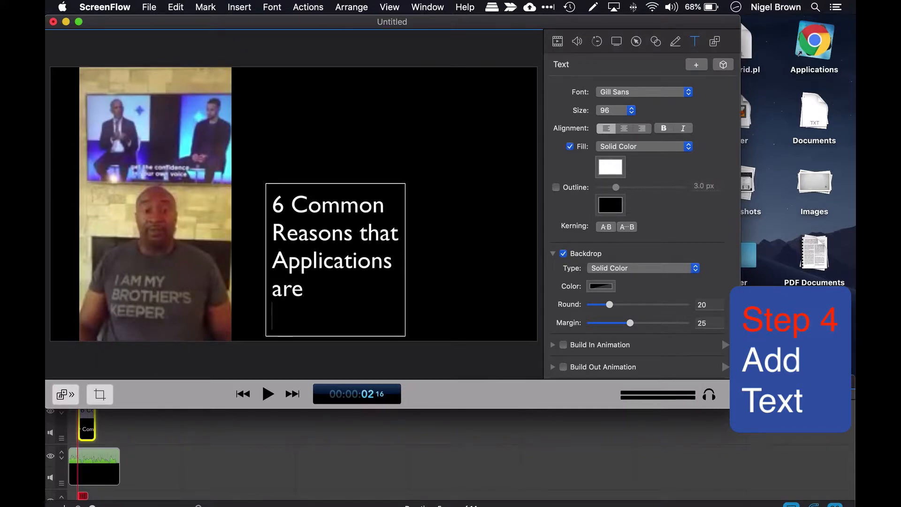
type("Rej")
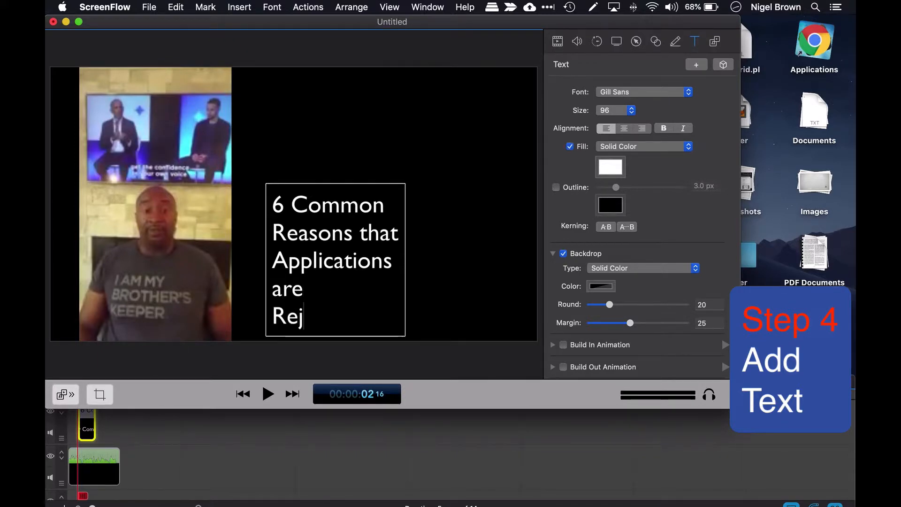
type("ected")
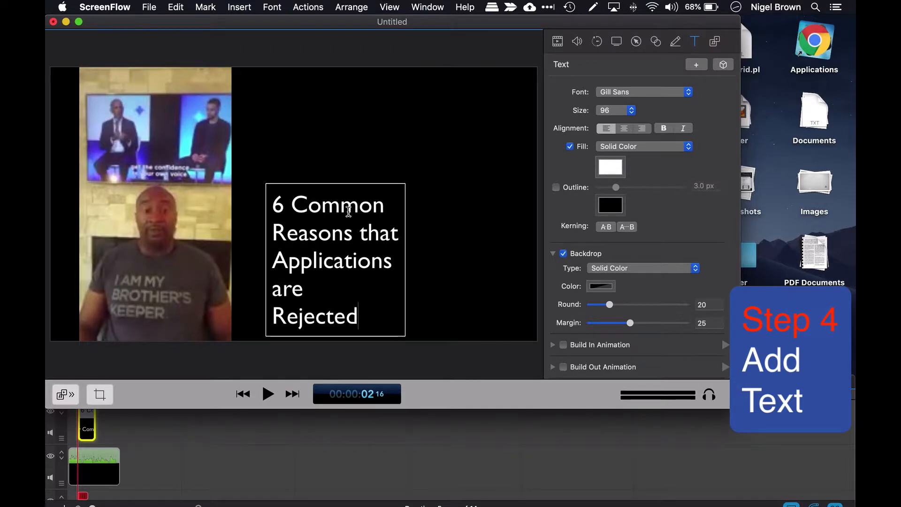
left_click(361, 188)
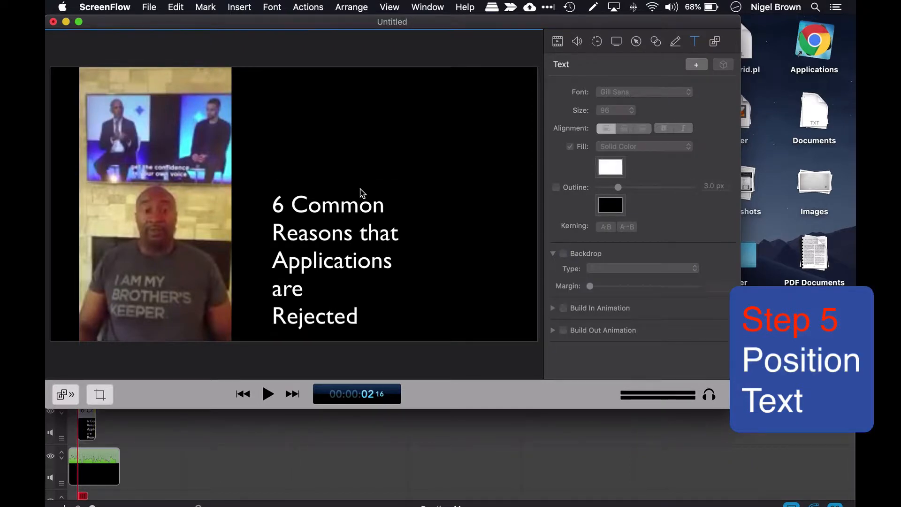
Move the text box up and slightly right so it is vertically centred on the canvas beside the video
left_click(362, 195)
left_click_drag(362, 188, 380, 129)
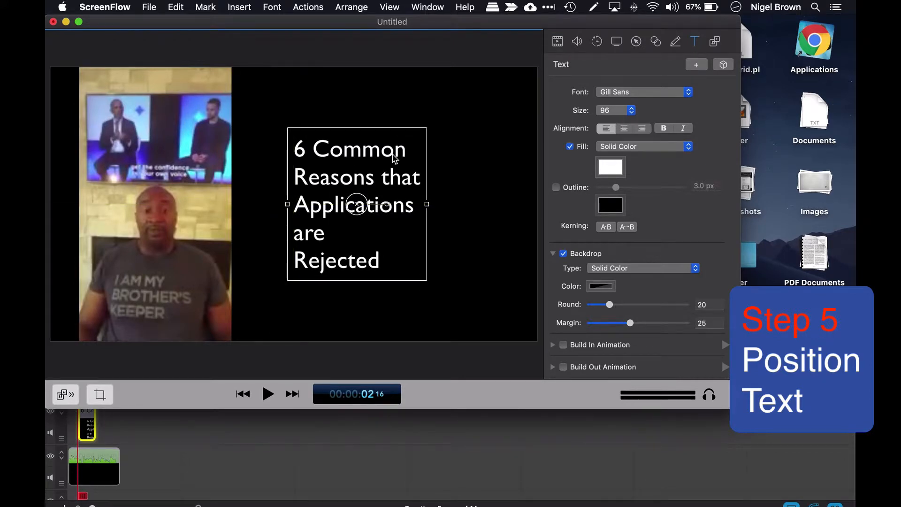
left_click(395, 133)
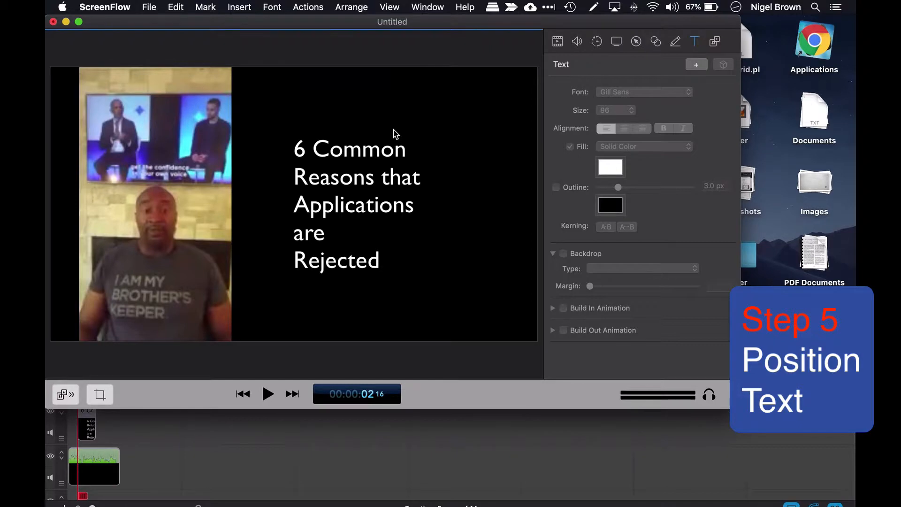
Set the text's font size to 144 and re-centre the text box vertically in the empty area beside the video
left_click(395, 133)
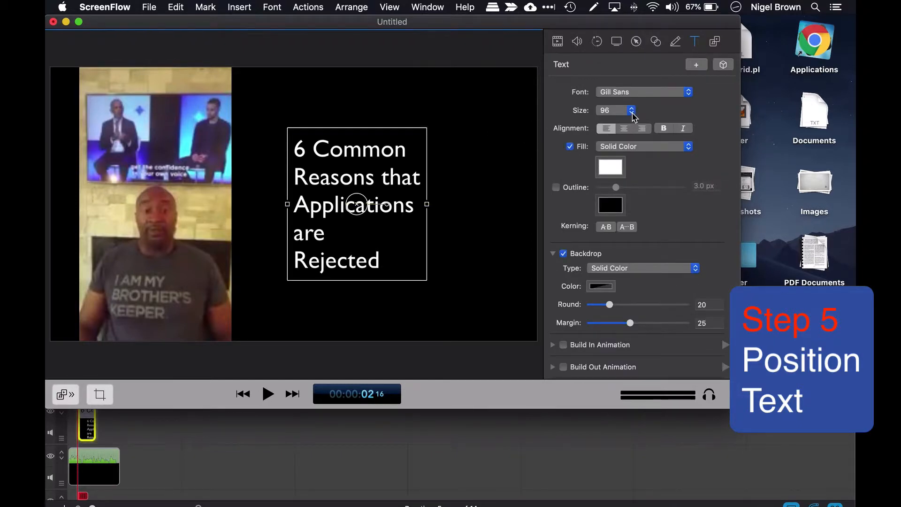
left_click(631, 111)
left_click(629, 121)
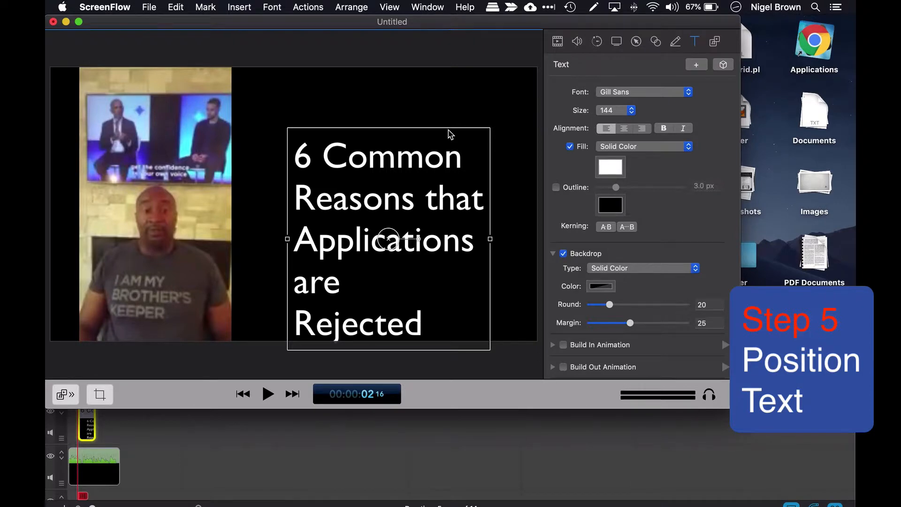
left_click_drag(448, 132, 437, 101)
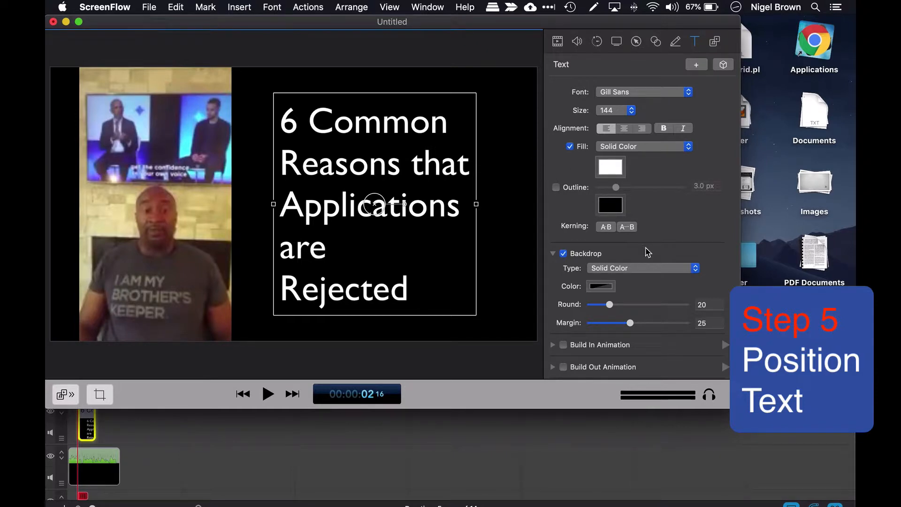
Set the text backdrop colour to the saved light green swatch
left_click(609, 289)
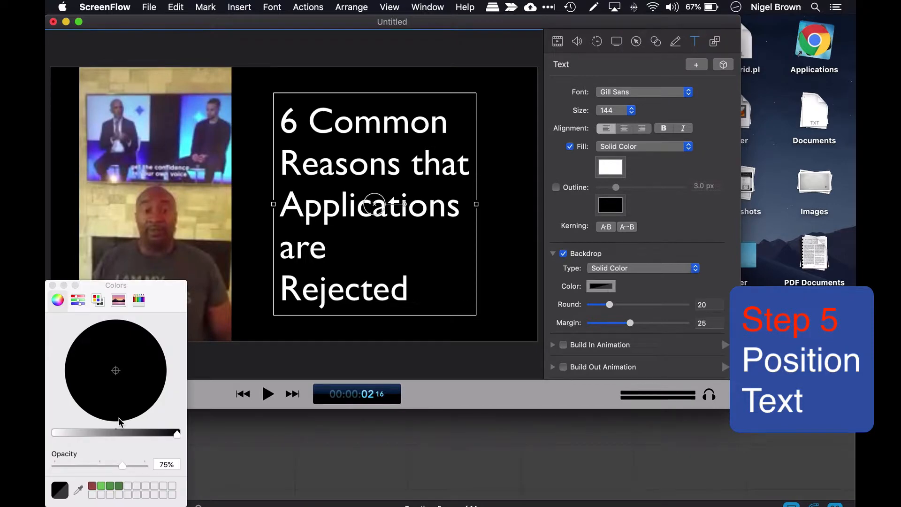
left_click(102, 487)
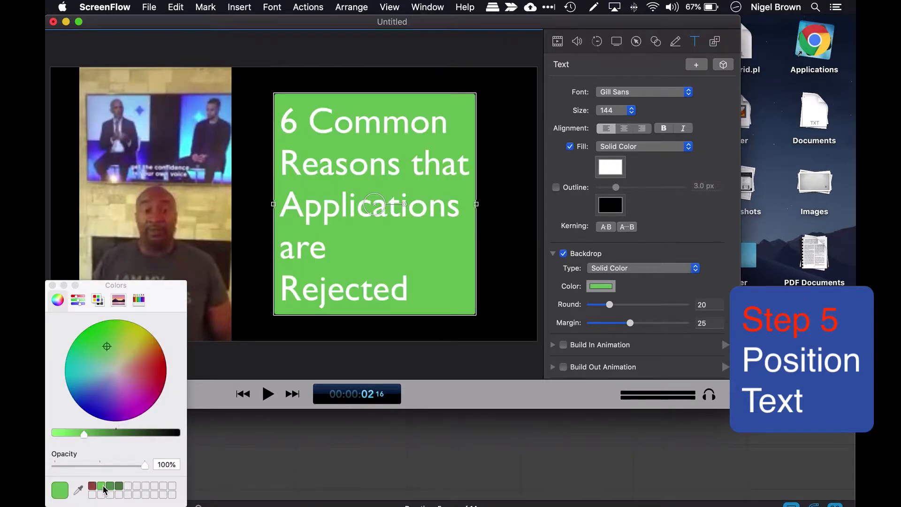
Change the text backdrop colour to a medium blue from the colour wheel, deselect the text and close the colour picker
left_click(90, 386)
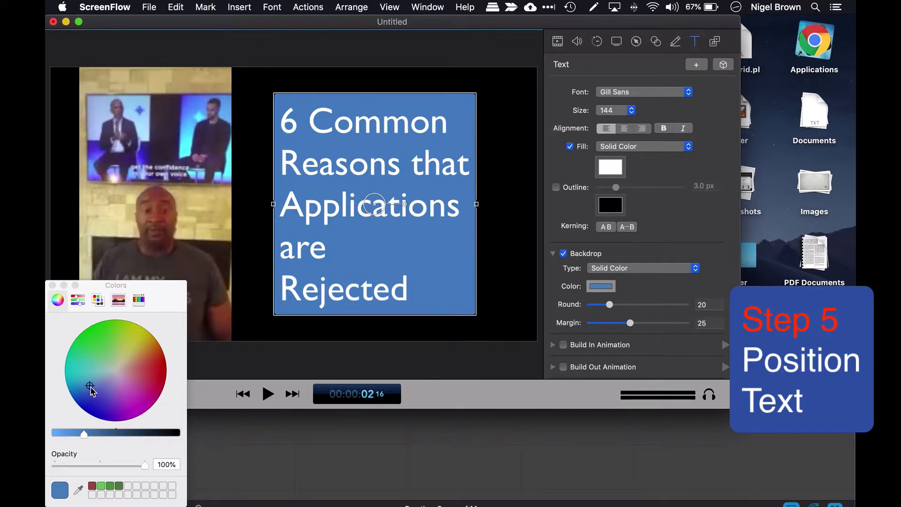
left_click(240, 367)
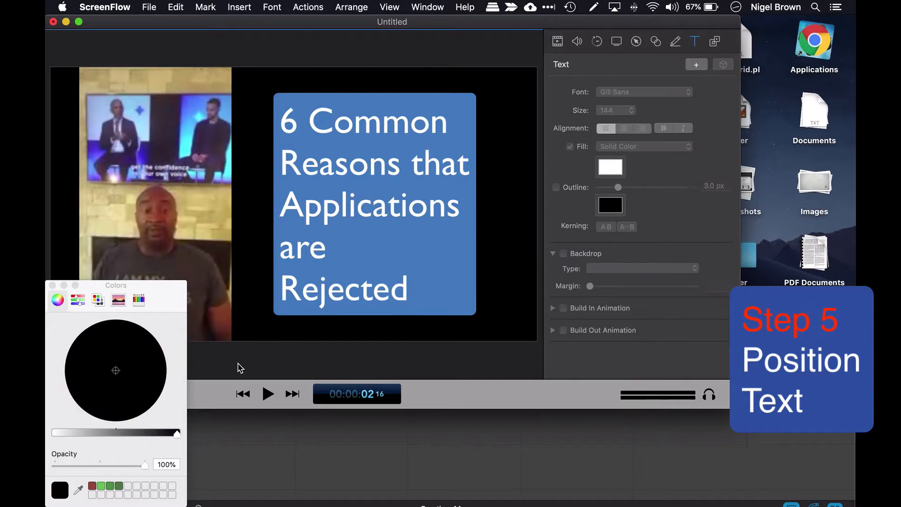
left_click(52, 284)
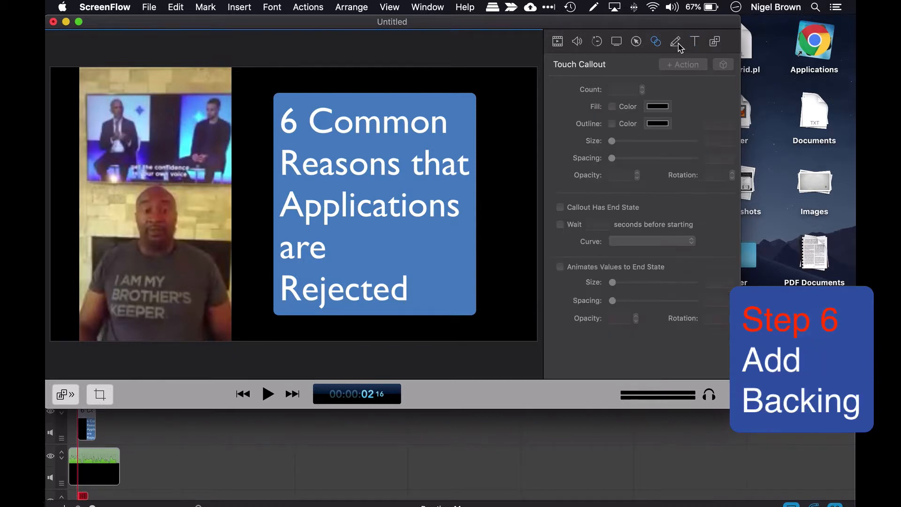
Add a filled blue rectangle annotation covering the whole canvas area beside the video, from the video's edge to the canvas edge
left_click(677, 43)
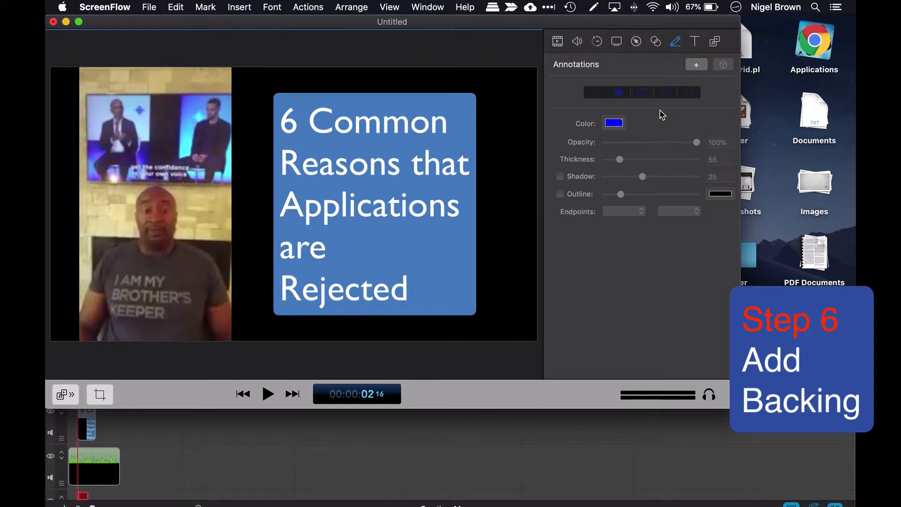
left_click(697, 65)
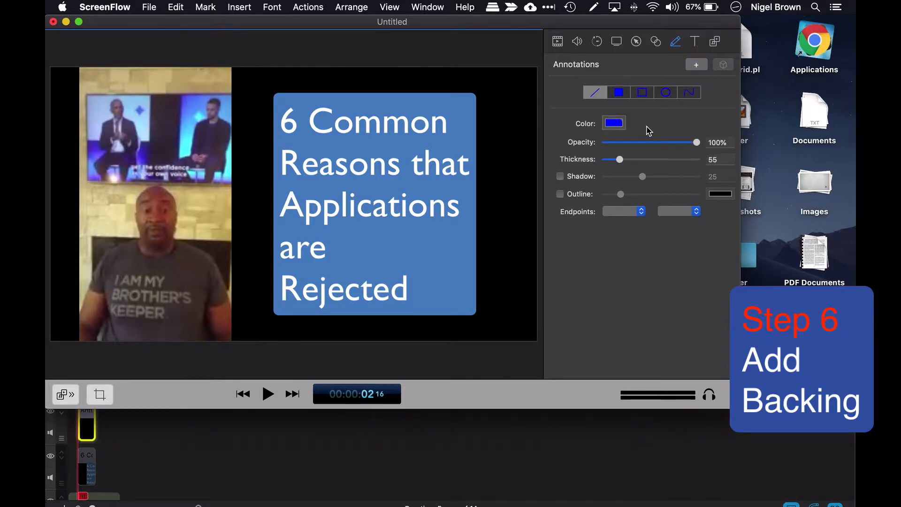
left_click(622, 95)
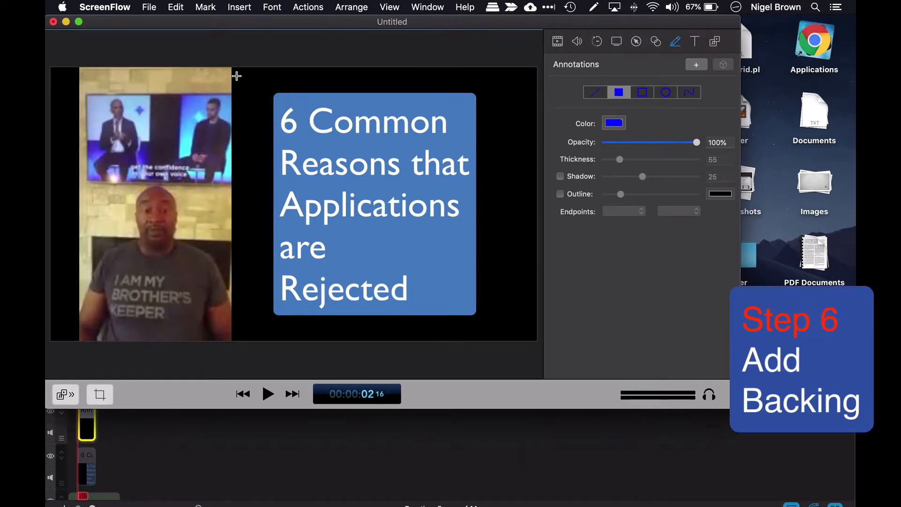
mouse_move(232, 68)
left_mouse_down()
mouse_move(388, 195)
mouse_move(483, 240)
mouse_move(539, 345)
left_mouse_up()
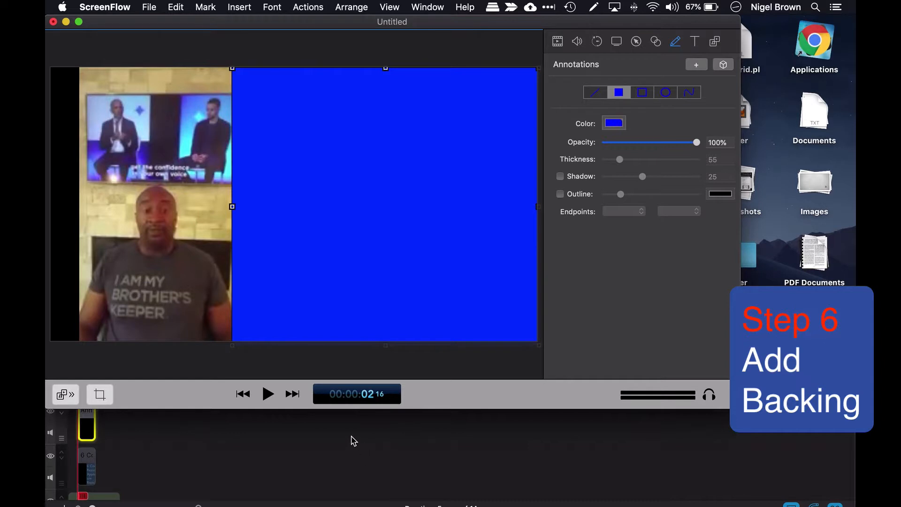
Enlarge the timeline and reorder its clips so the video is on the top track, the title below it and the rectangle annotation lowest
scroll(353, 442, "down", 2)
scroll(353, 442, "up", 2)
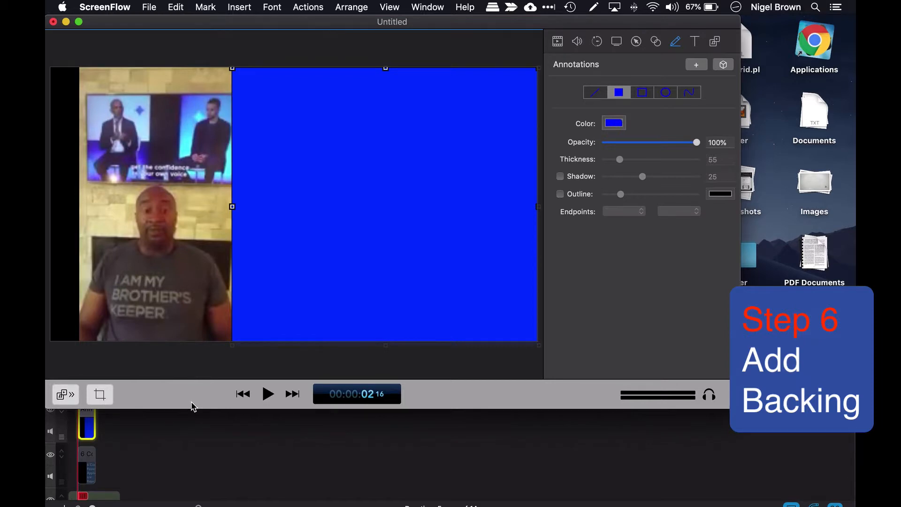
left_click(193, 421)
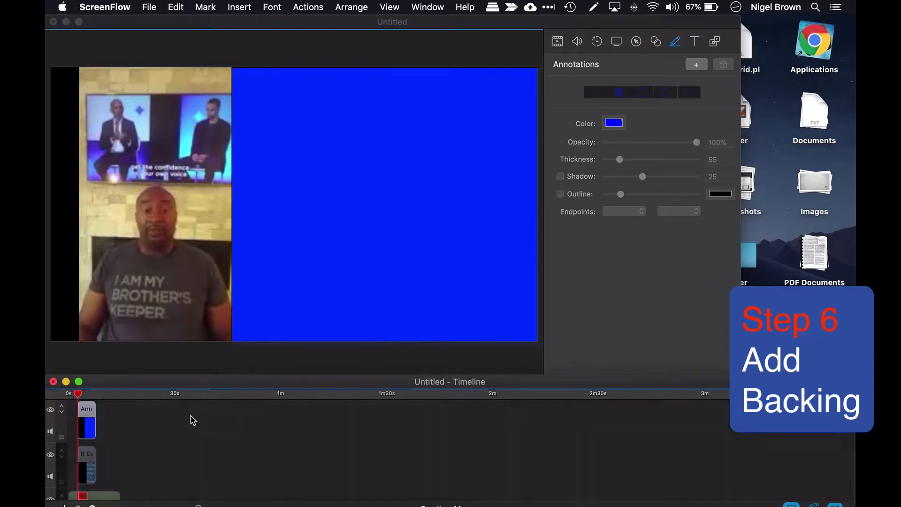
left_click_drag(191, 374, 191, 340)
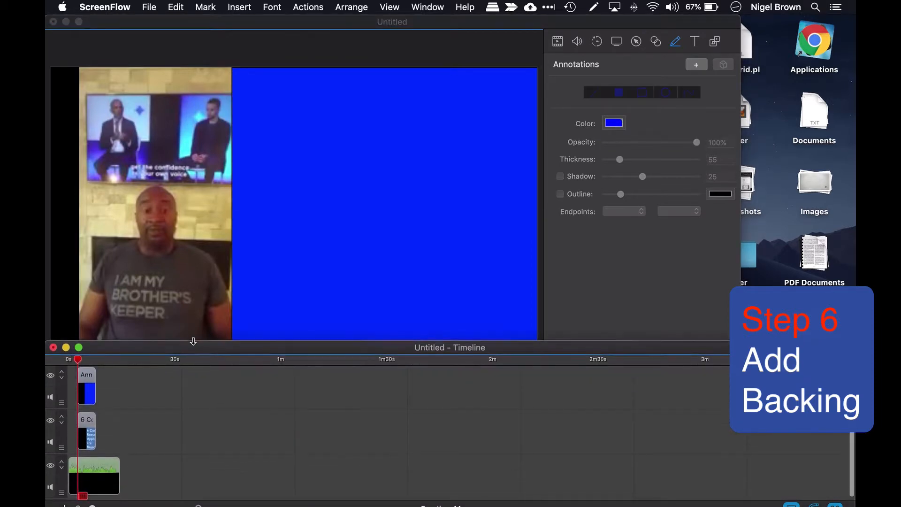
mouse_move(90, 385)
left_mouse_down()
mouse_move(153, 488)
mouse_move(132, 494)
mouse_move(147, 491)
left_mouse_up()
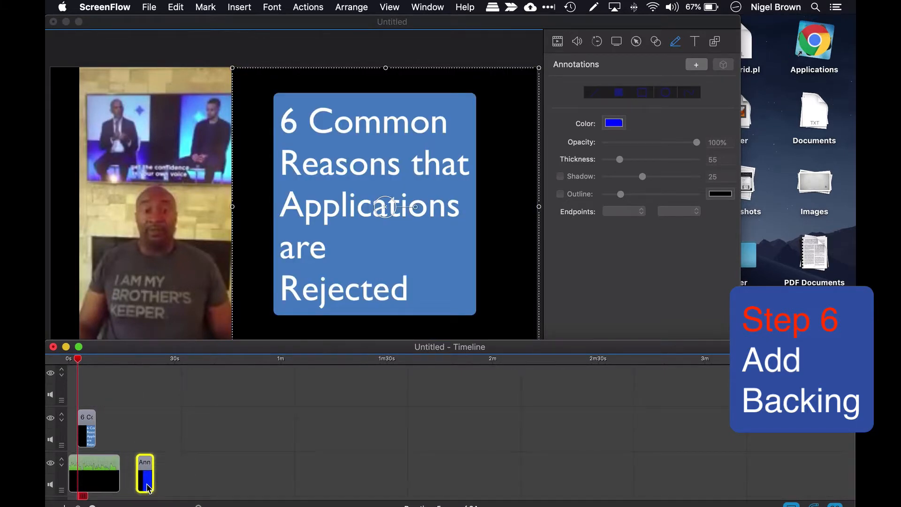
left_click_drag(94, 431, 113, 432)
left_click_drag(102, 464, 101, 384)
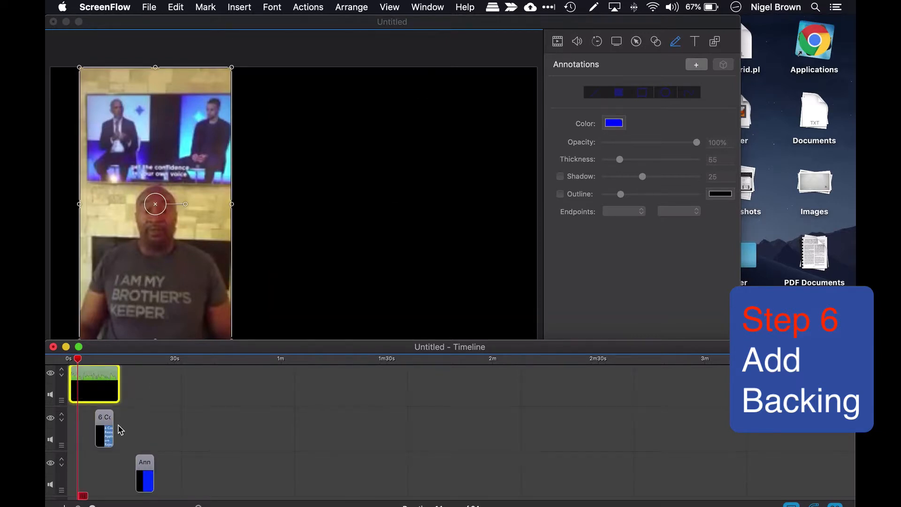
Move the title and rectangle annotation clips to the start of the timeline, and extend the annotation clip to the video clip's length
mouse_move(110, 428)
left_click_drag(109, 425, 81, 420)
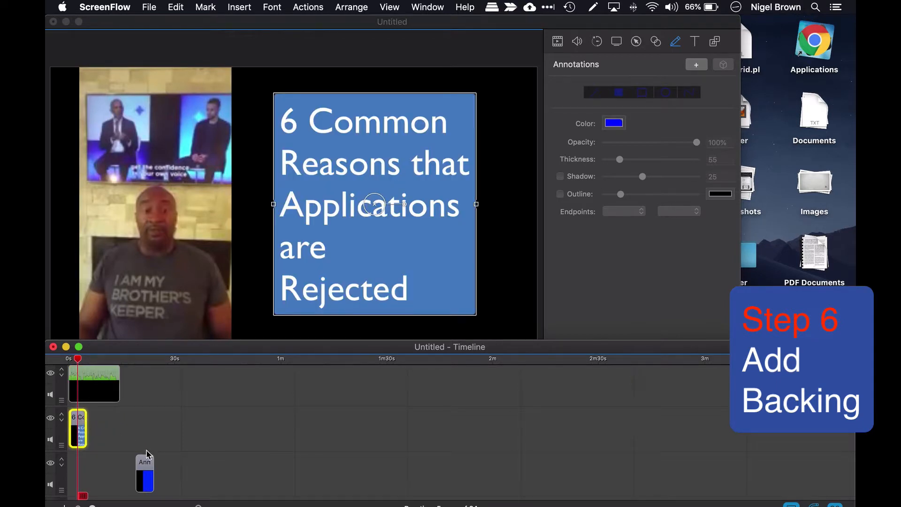
mouse_move(146, 469)
left_mouse_down()
mouse_move(80, 451)
mouse_move(85, 475)
mouse_move(142, 477)
mouse_move(126, 476)
left_mouse_up()
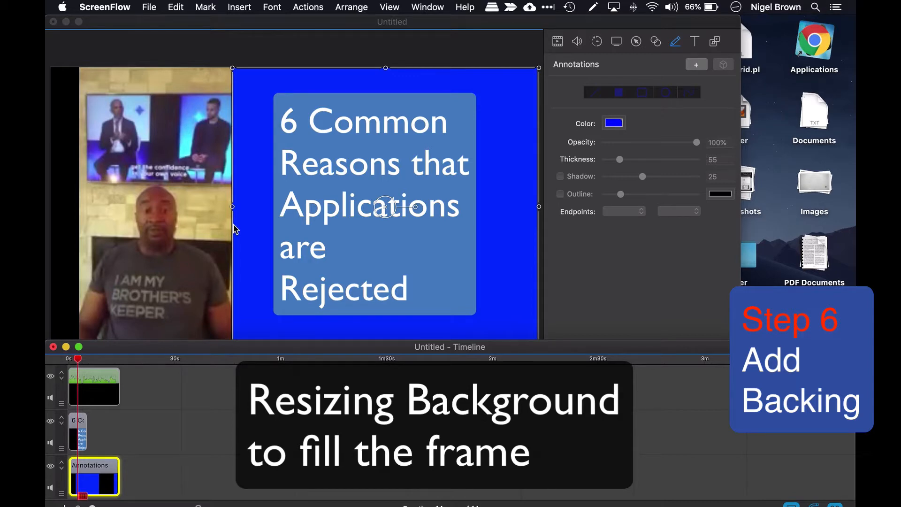
Stretch the blue rectangle across behind the video to the canvas's far edge so it fills the frame, and deselect it
left_click(234, 209)
left_click_drag(233, 209, 51, 207)
left_click(273, 441)
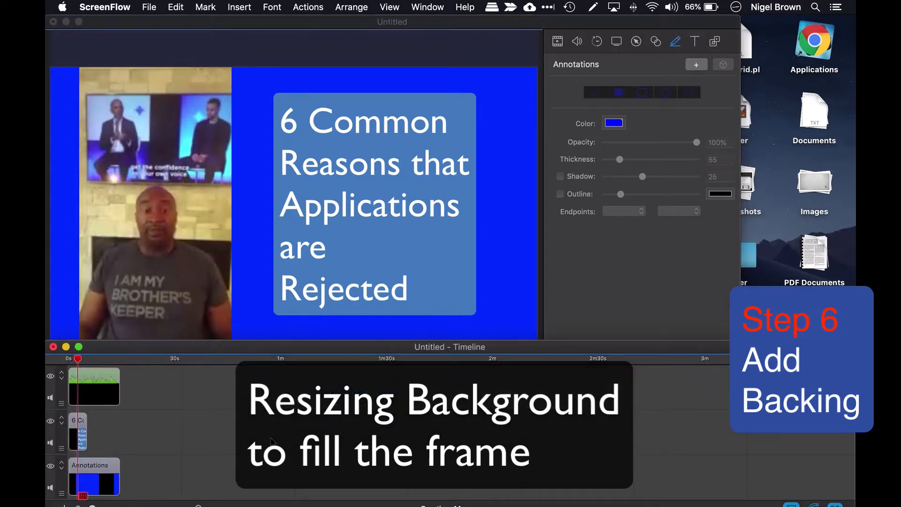